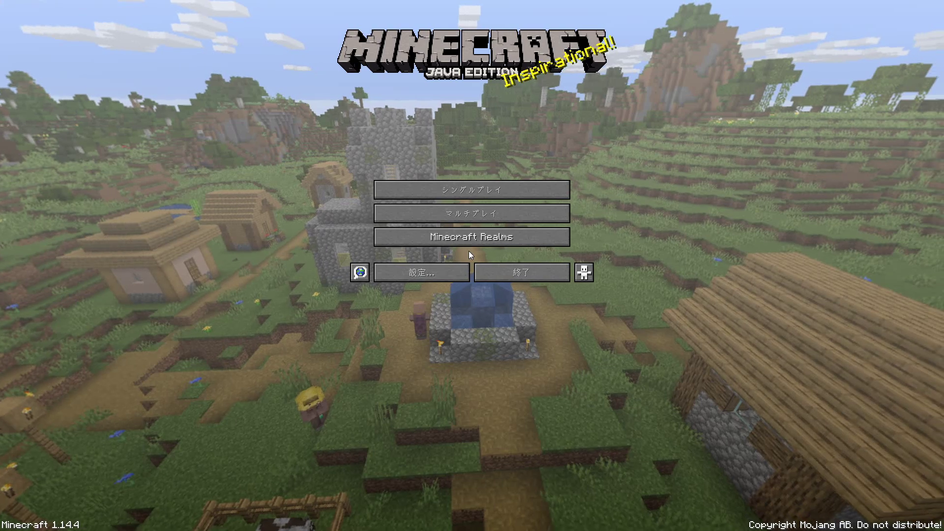
Load the Minecraft Advancements Amplified world and walk out of the house into the village.
{"action": "left_click", "coordinate": [487, 189]}
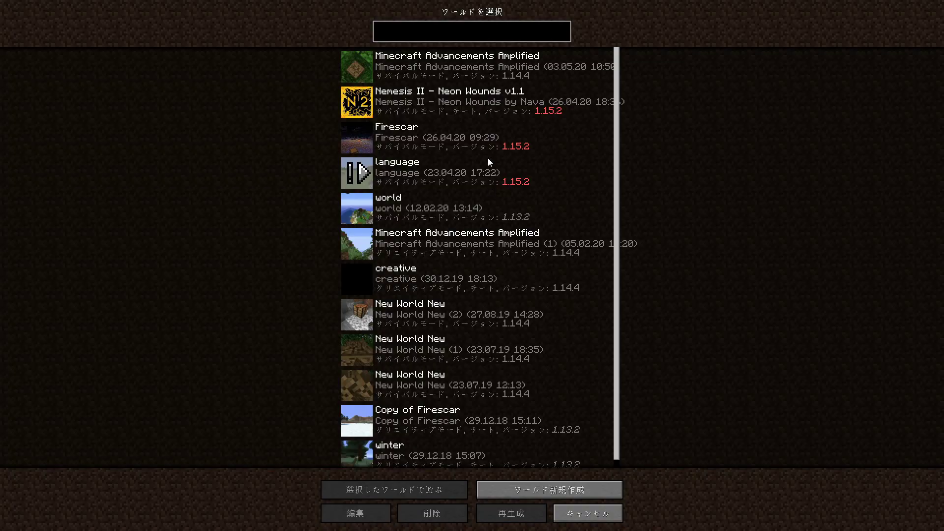
{"action": "double_click", "coordinate": [427, 67]}
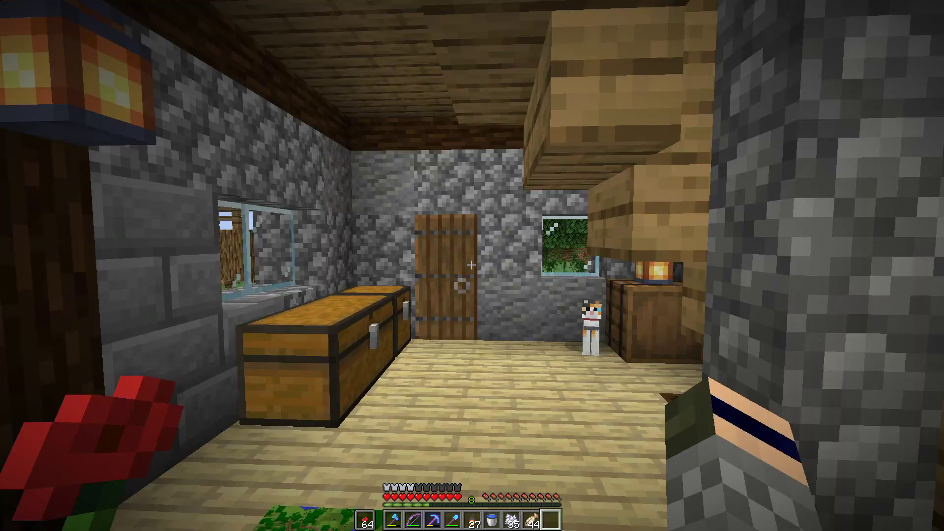
{"action": "key", "text": "w"}
{"action": "right_click", "coordinate": [472, 266]}
{"action": "key", "text": "w"}
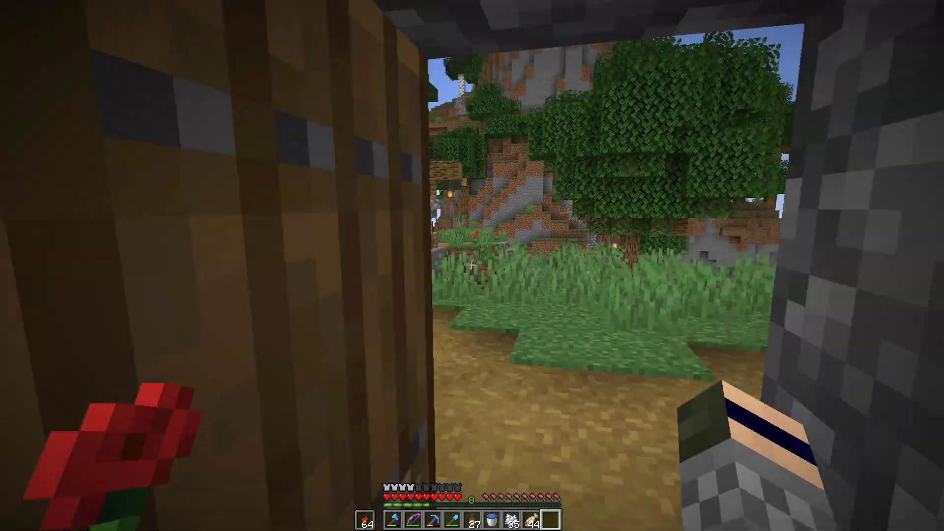
{"action": "key", "text": "w"}
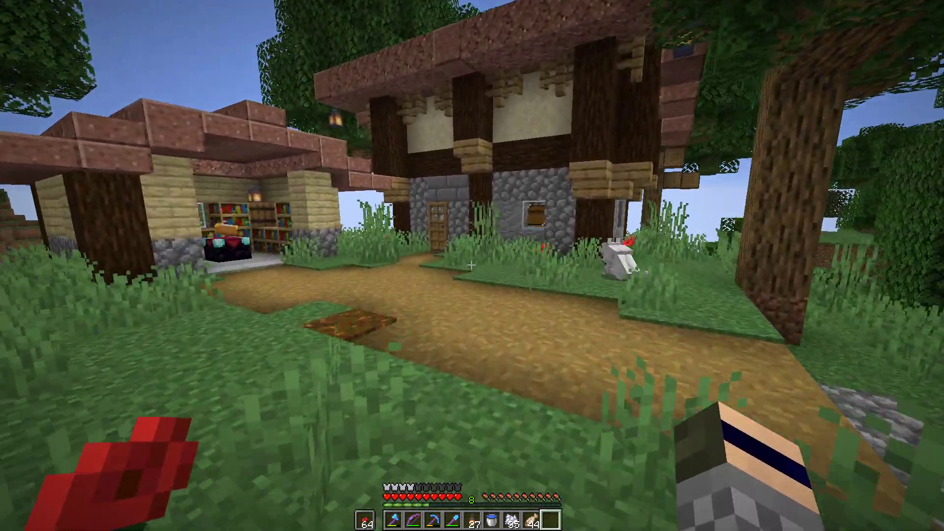
Cycle through third-person, first-person and front-facing views, then pause the game.
{"action": "key", "text": "F5"}
{"action": "key", "text": "F5"}
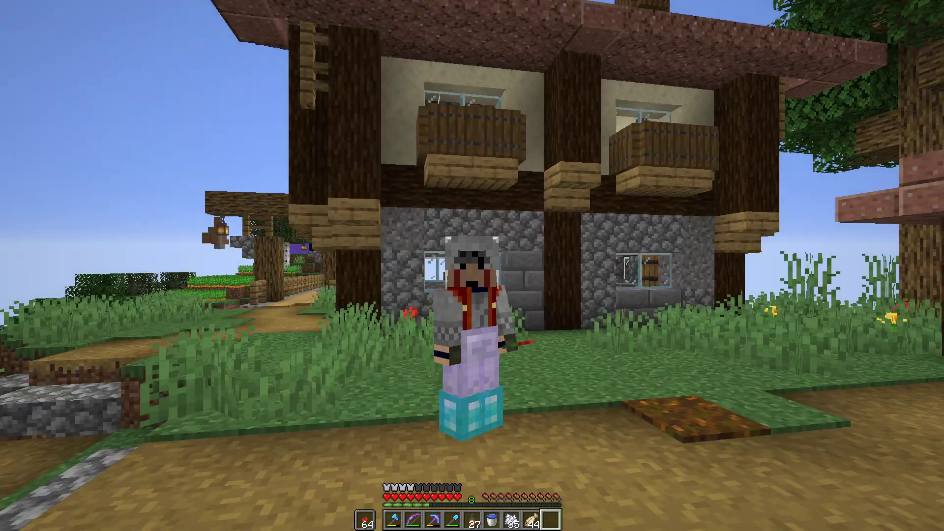
{"action": "key", "text": "F5"}
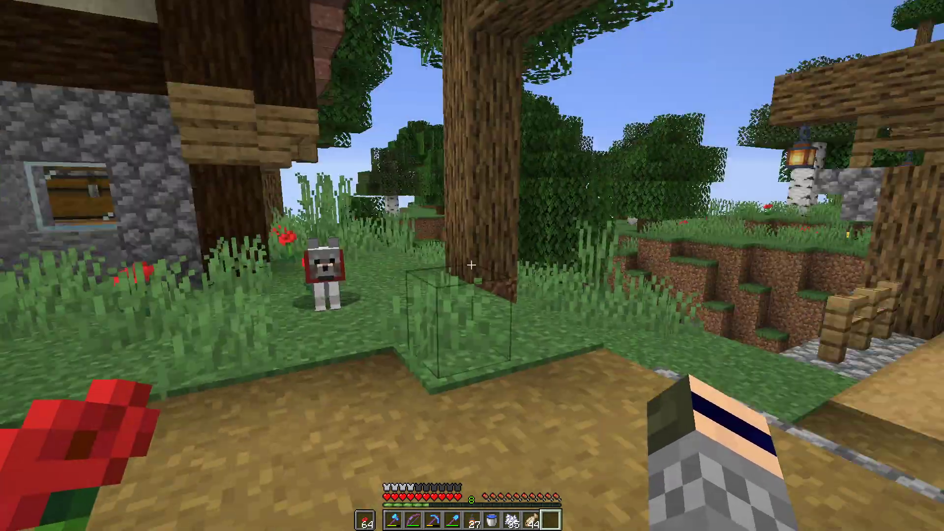
{"action": "key", "text": "F5"}
{"action": "key", "text": "F5"}
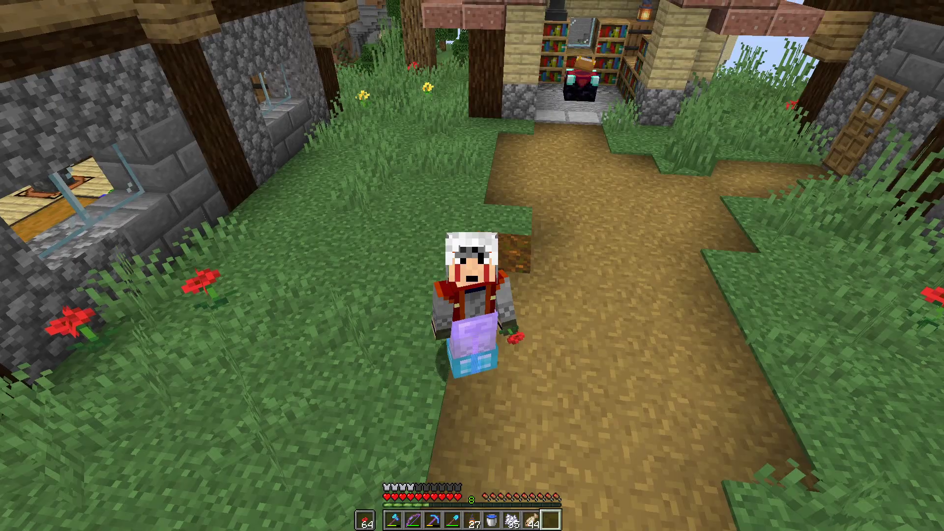
{"action": "key", "text": "Escape"}
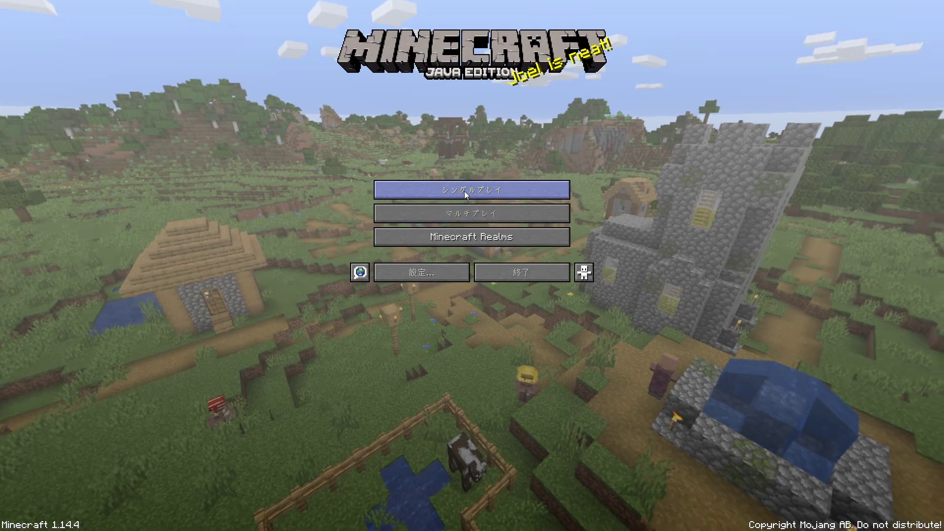
Open the singleplayer world list, then cancel back to the title screen.
{"action": "left_click", "coordinate": [466, 192]}
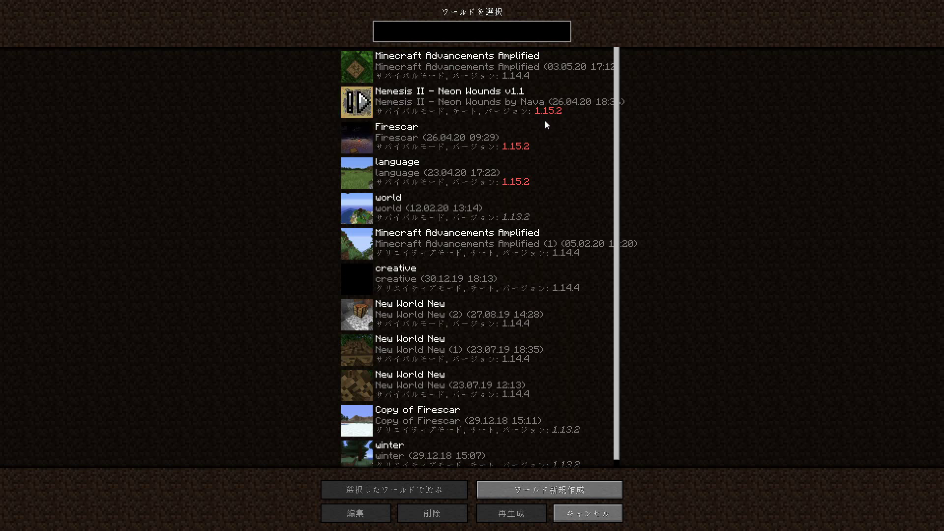
{"action": "left_click", "coordinate": [589, 516]}
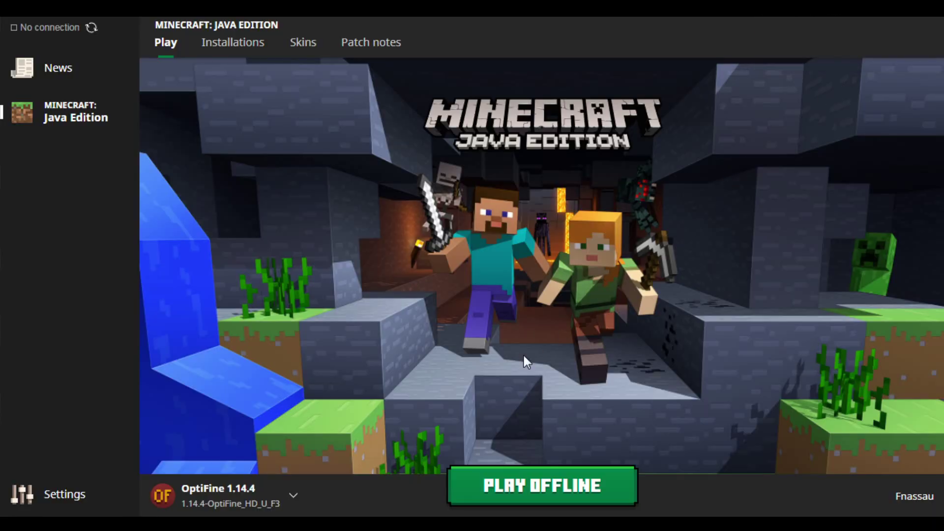
Select the unnamed 1.15.2 installation and launch it with Play Offline.
{"action": "left_click", "coordinate": [288, 488]}
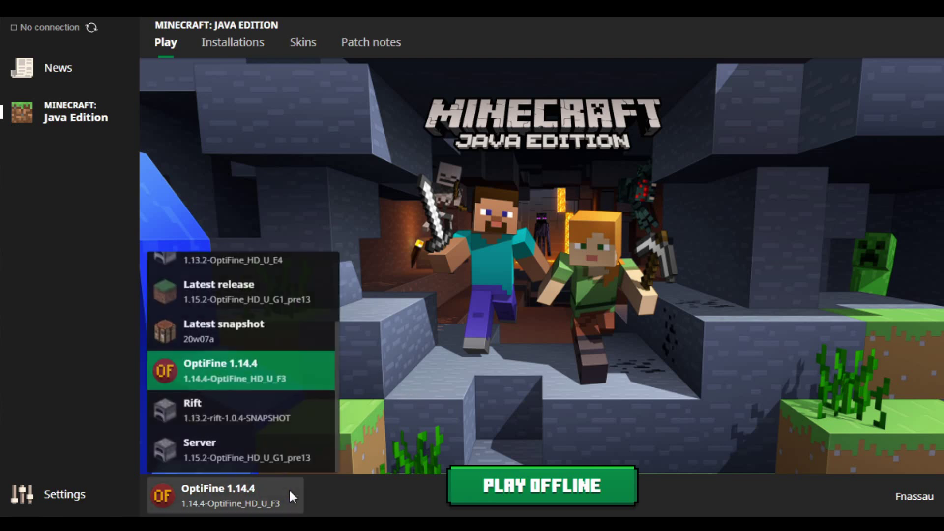
{"action": "scroll", "coordinate": [243, 344], "scroll_direction": "up", "scroll_amount": 3}
{"action": "left_click", "coordinate": [212, 280]}
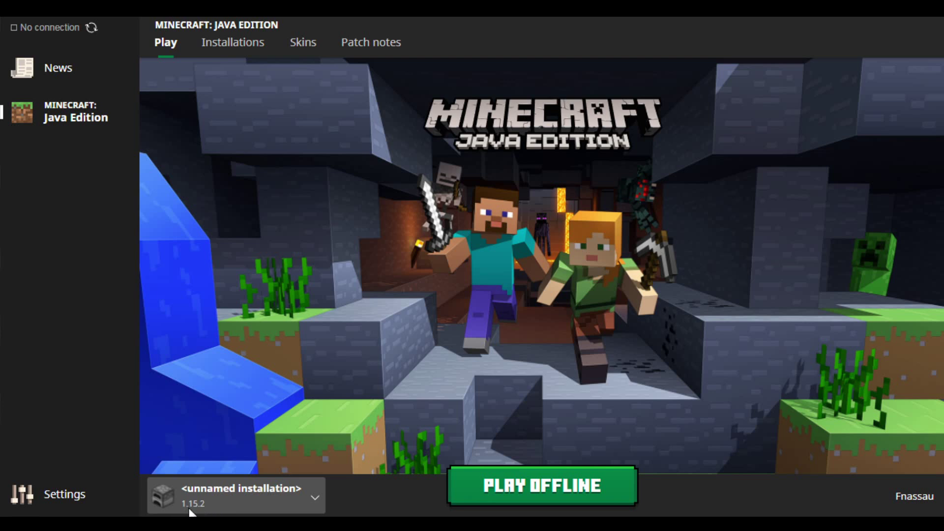
{"action": "left_click", "coordinate": [518, 487]}
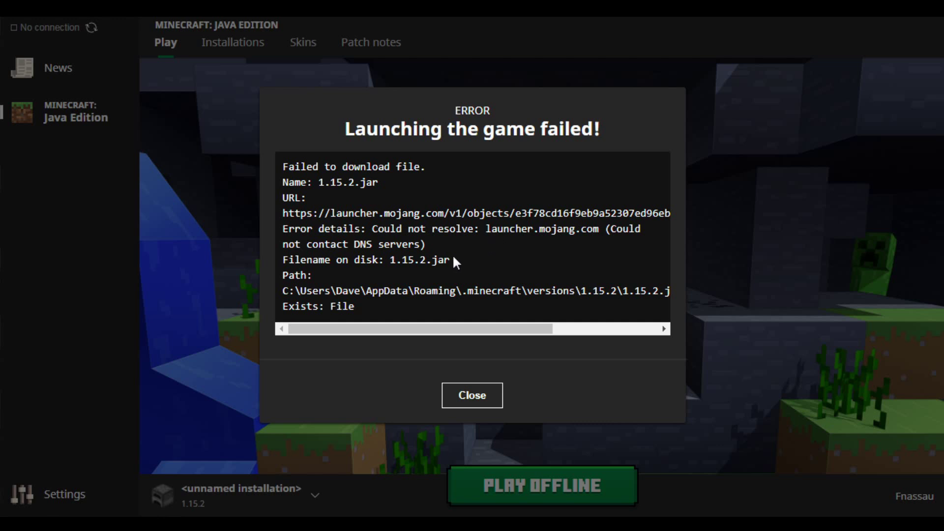
Switch to the .minecraft versions folder in Explorer and open the 1.15.2 folder to check its files.
{"action": "key", "text": "alt+Tab"}
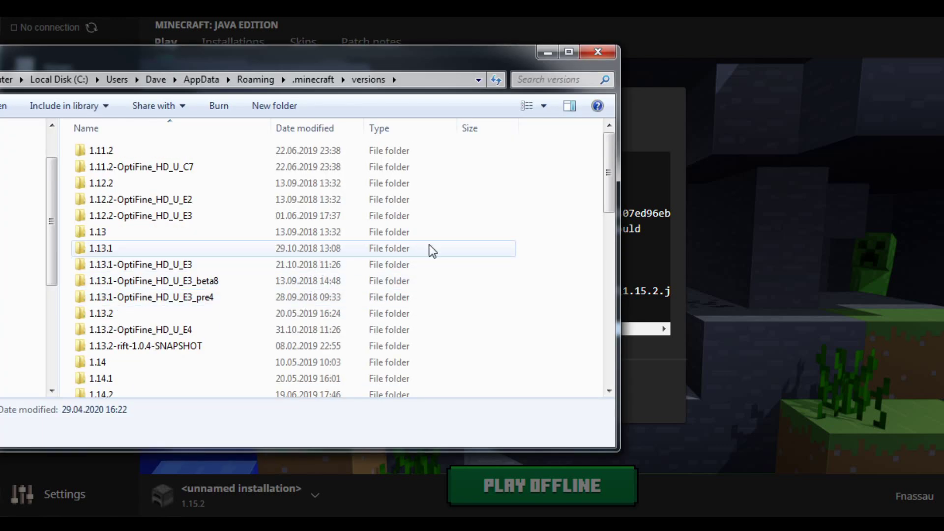
{"action": "left_click_drag", "start_coordinate": [608, 160], "coordinate": [590, 304]}
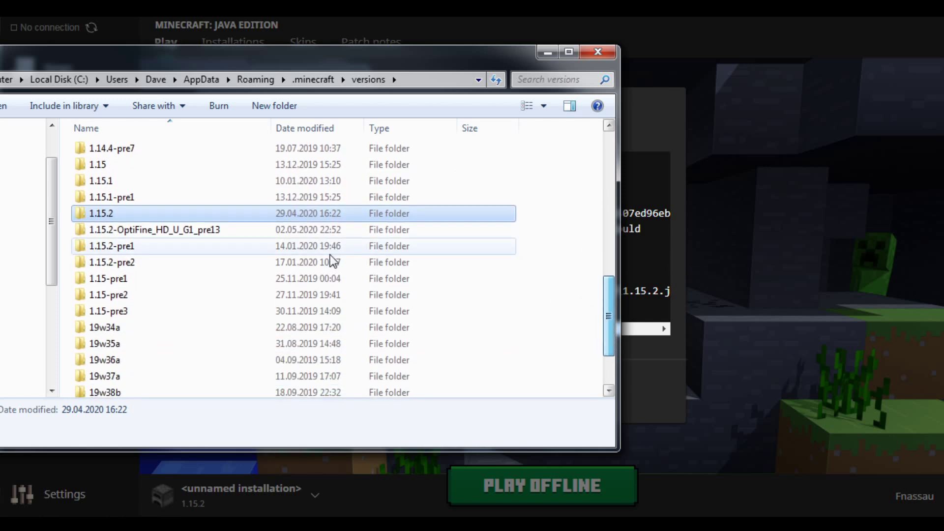
{"action": "left_click", "coordinate": [127, 214]}
{"action": "left_click", "coordinate": [184, 215]}
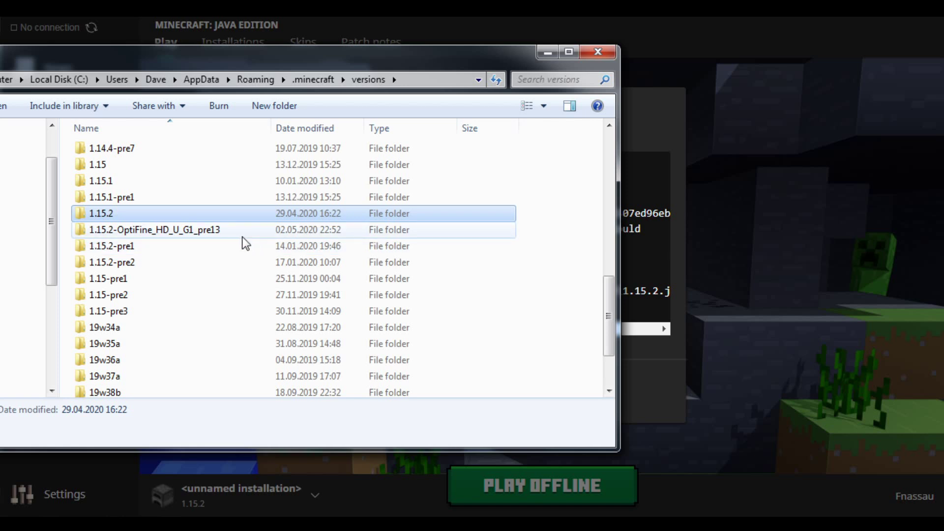
{"action": "left_click", "coordinate": [168, 198]}
{"action": "left_click", "coordinate": [167, 216]}
{"action": "double_click", "coordinate": [167, 217]}
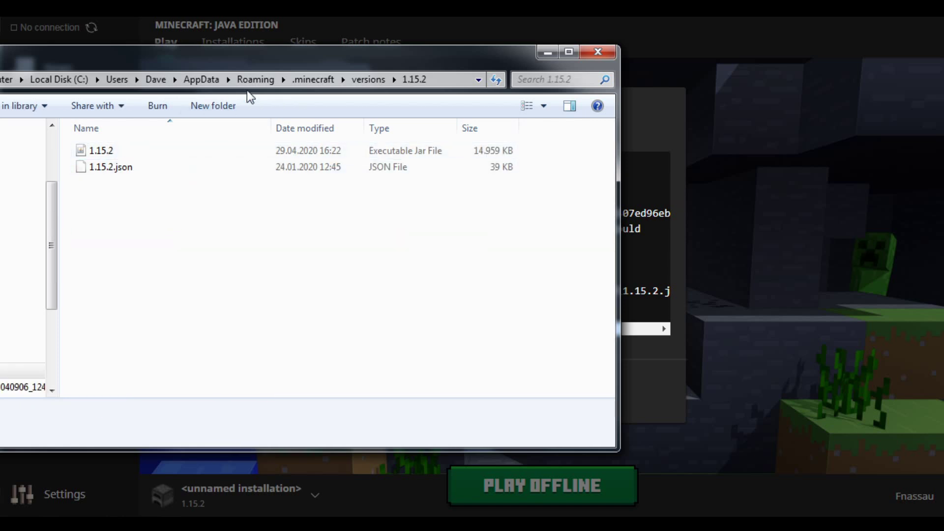
Go back up to versions and open the 1.15.2-OptiFine_HD_U_G1_pre13 folder.
{"action": "left_click", "coordinate": [369, 80]}
{"action": "scroll", "coordinate": [158, 295], "scroll_direction": "down", "scroll_amount": 4}
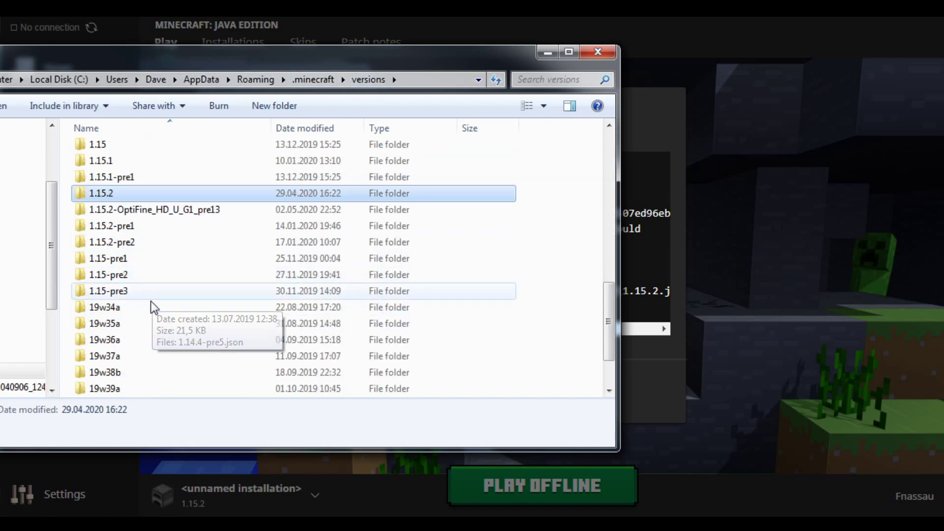
{"action": "double_click", "coordinate": [181, 211]}
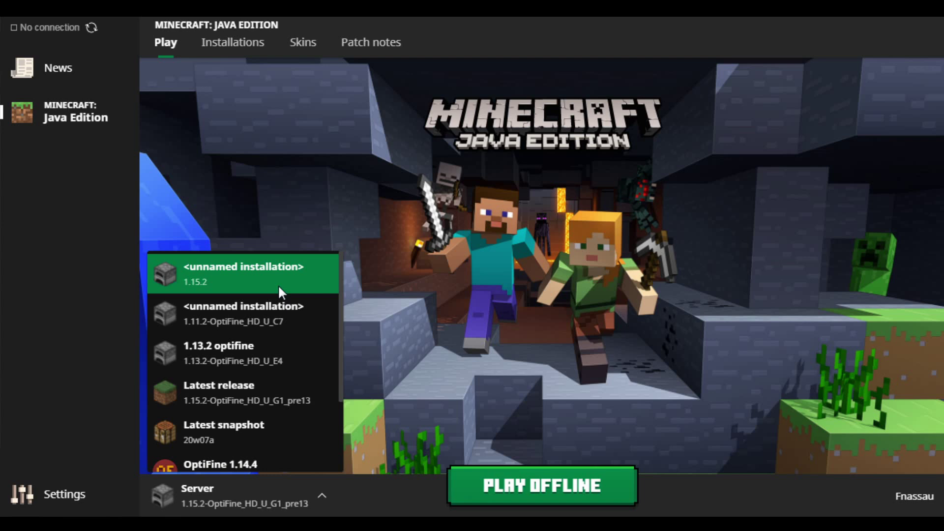
Scroll through the installation dropdown, then switch to the Installations page listing every installation.
{"action": "scroll", "coordinate": [278, 284], "scroll_direction": "down", "scroll_amount": 2}
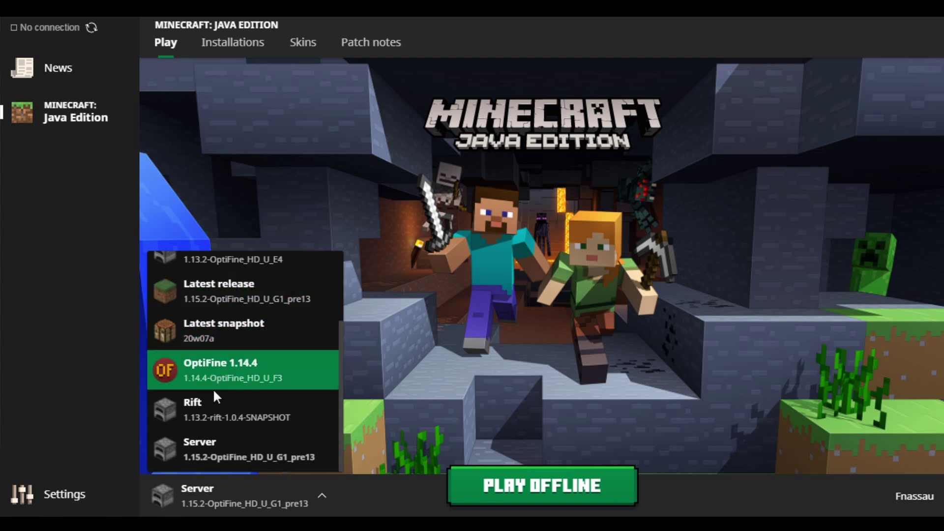
{"action": "scroll", "coordinate": [227, 388], "scroll_direction": "up", "scroll_amount": 2}
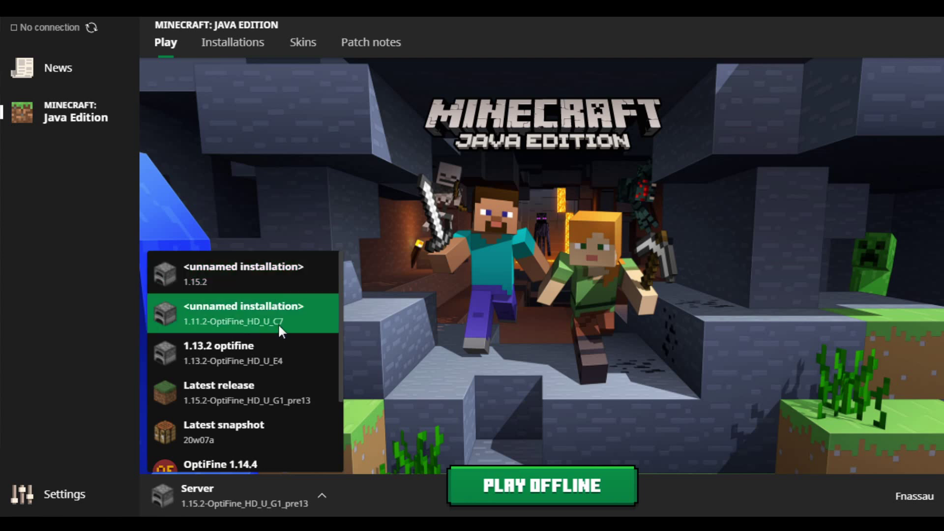
{"action": "scroll", "coordinate": [279, 324], "scroll_direction": "down", "scroll_amount": 2}
{"action": "scroll", "coordinate": [268, 285], "scroll_direction": "up", "scroll_amount": 2}
{"action": "scroll", "coordinate": [252, 411], "scroll_direction": "down", "scroll_amount": 2}
{"action": "left_click", "coordinate": [253, 52]}
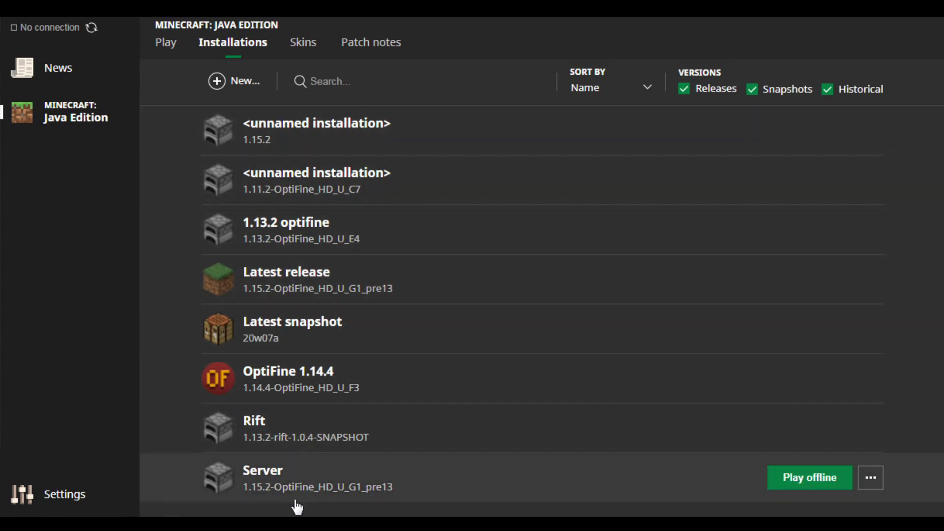
Re-save the Server installation, launch it offline, and dismiss the OptiFine jar download error.
{"action": "left_click", "coordinate": [326, 492]}
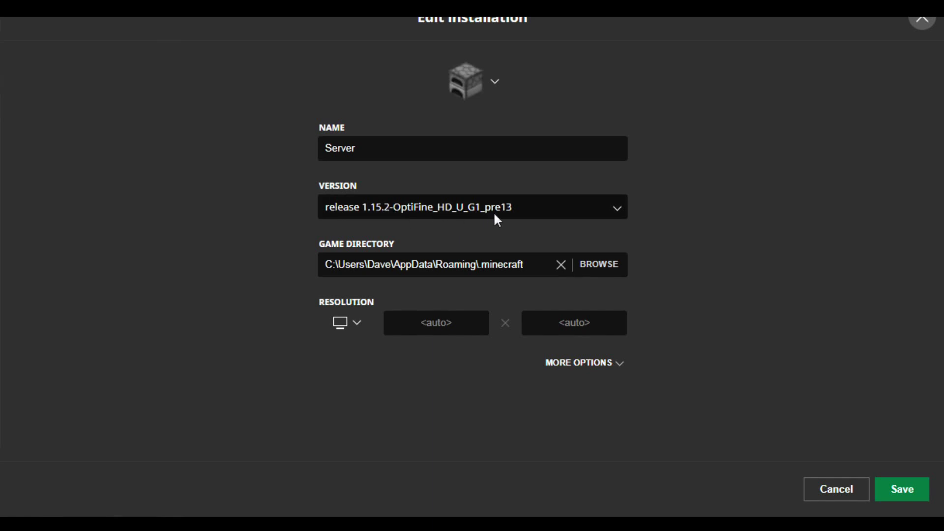
{"action": "key", "text": "alt+Tab"}
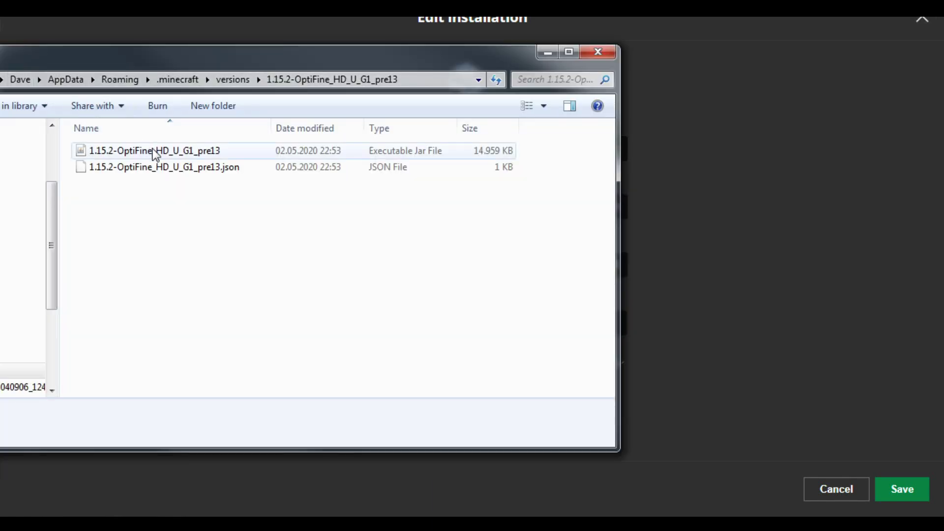
{"action": "left_click", "coordinate": [378, 17]}
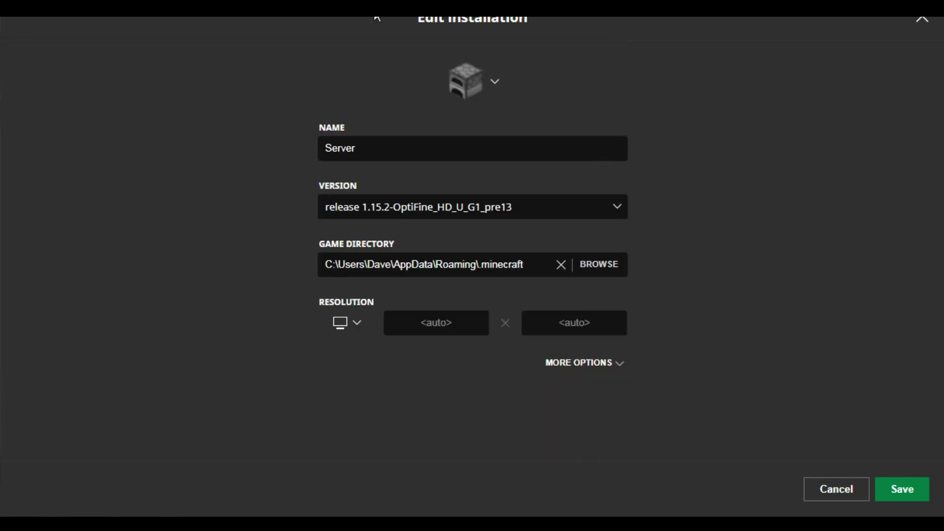
{"action": "left_click", "coordinate": [890, 489]}
{"action": "left_click", "coordinate": [822, 480]}
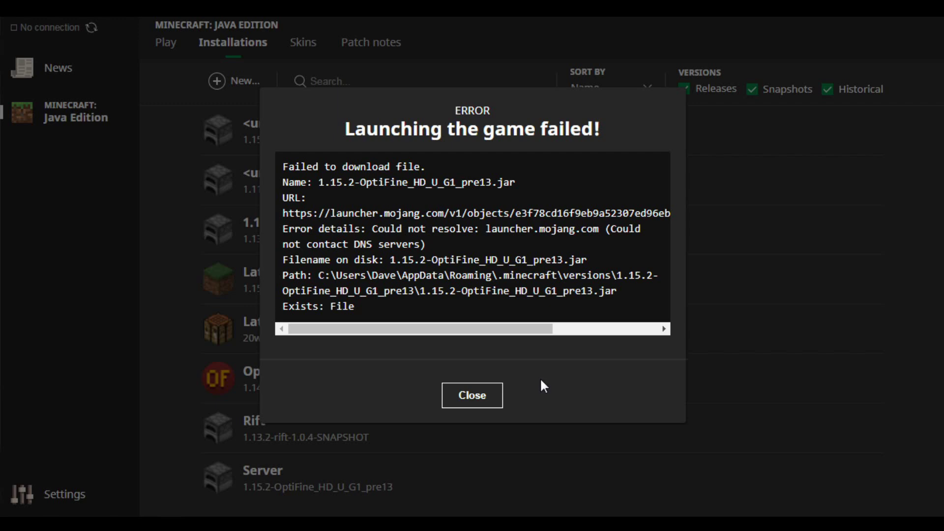
{"action": "left_click", "coordinate": [482, 395]}
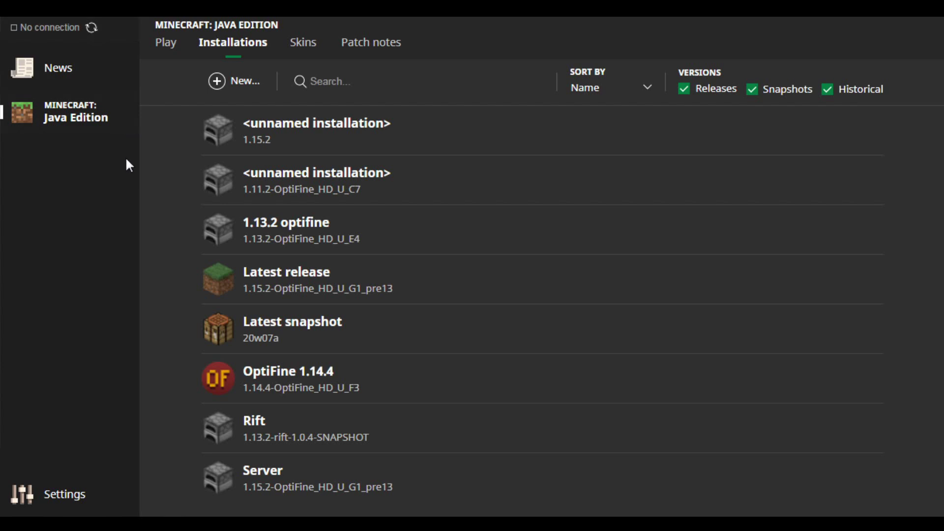
Return to the Play page with the Server 1.15.2-OptiFine installation chosen.
{"action": "left_click", "coordinate": [165, 43]}
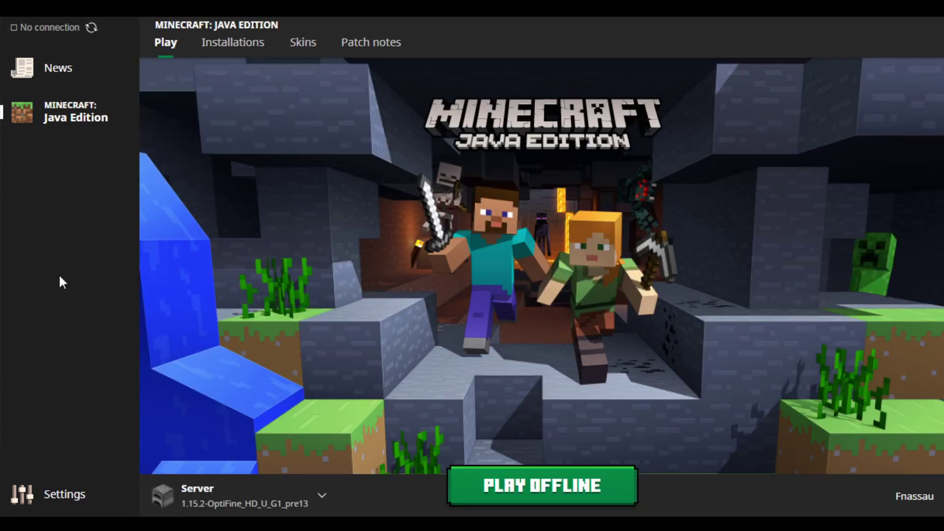